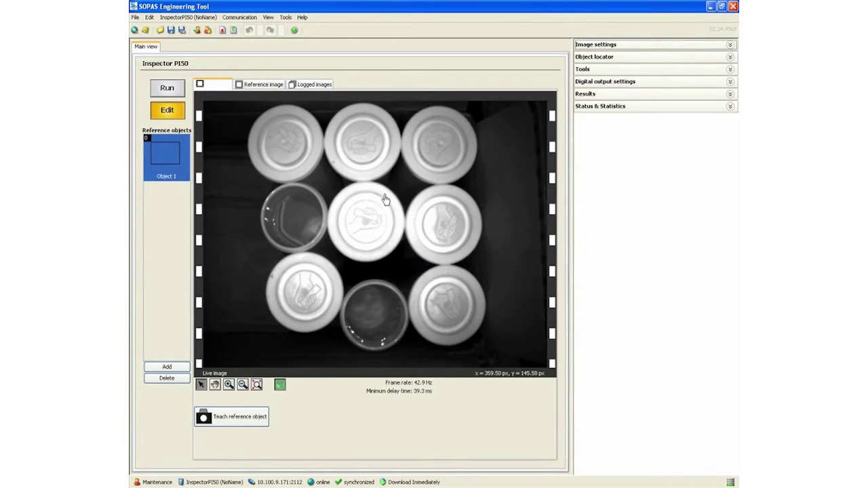
Teach the reference object and draw an elliptical pixel counter region starting on the upper-left lid
click(247, 426)
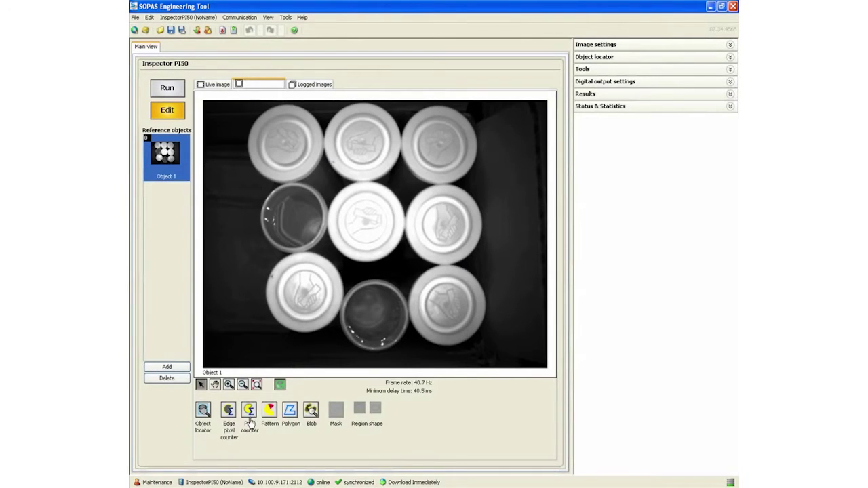
click(249, 415)
click(375, 409)
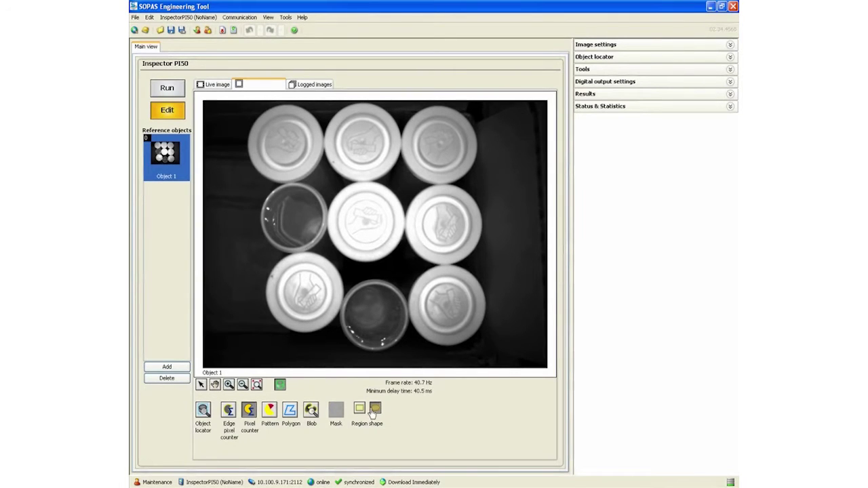
drag(284, 177, 305, 229)
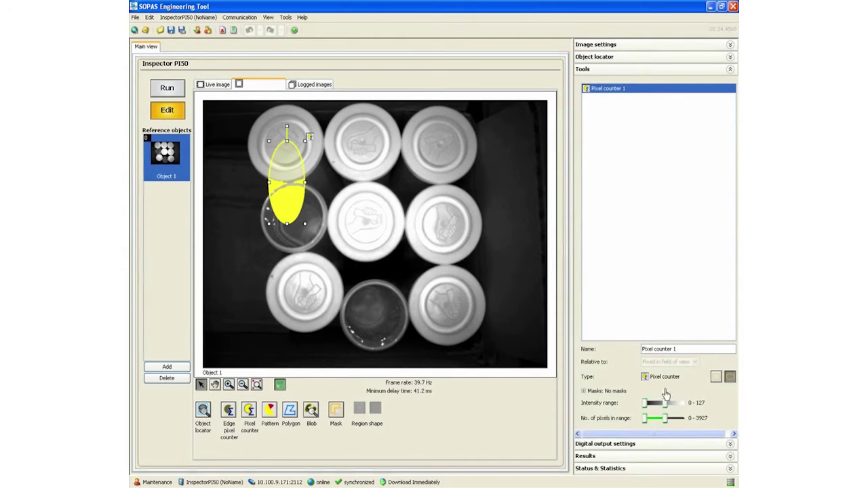
Shrink the pixel counter's ellipse to fit inside the upper-left lid, with intensity range 145–255 and 1621–2324 pixels in range
mouse_move(665, 407)
mouse_down()
mouse_move(693, 405)
mouse_move(659, 407)
mouse_move(669, 409)
mouse_up()
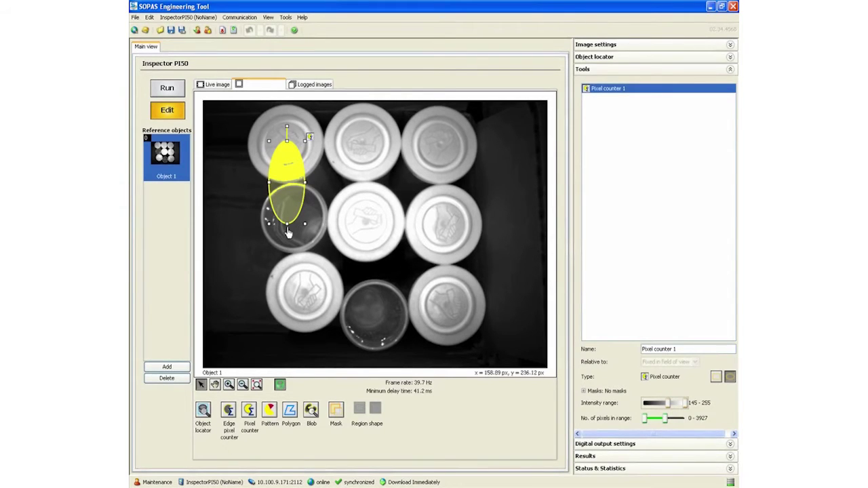
drag(288, 228, 287, 154)
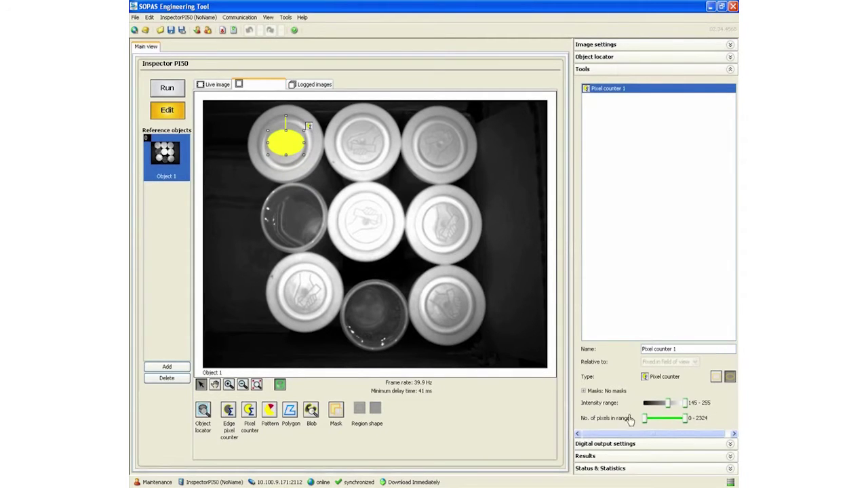
drag(643, 421, 669, 420)
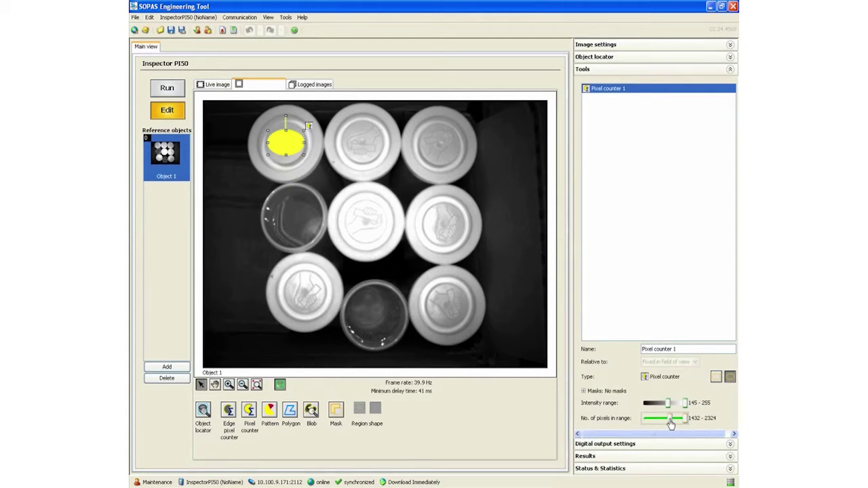
drag(671, 422, 675, 421)
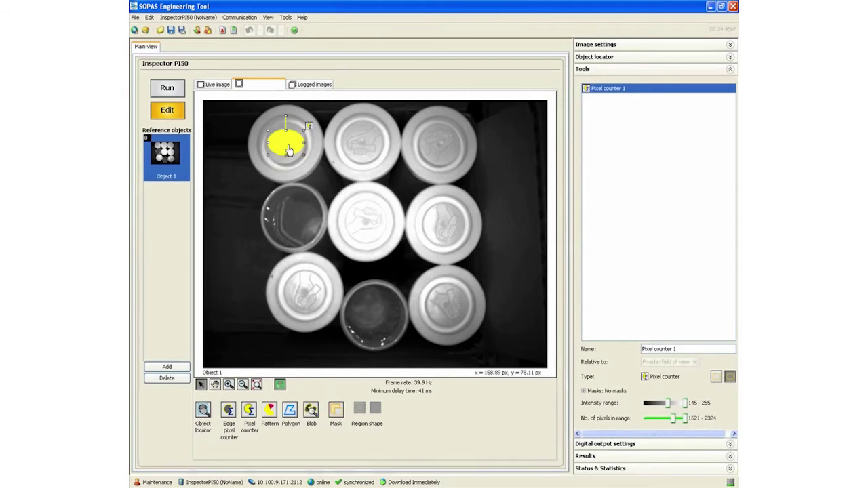
Copy the pixel counter onto each of the other eight jars and check all counters on the live image
right_click(287, 149)
click(308, 155)
drag(295, 149, 434, 150)
right_click(367, 149)
click(376, 160)
click(375, 155)
right_click(377, 156)
click(394, 153)
right_click(376, 156)
click(393, 163)
drag(383, 163, 288, 228)
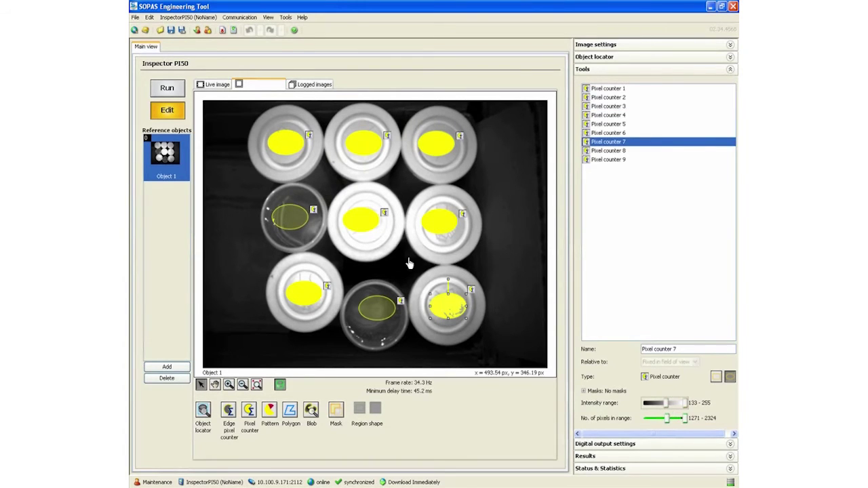
click(217, 84)
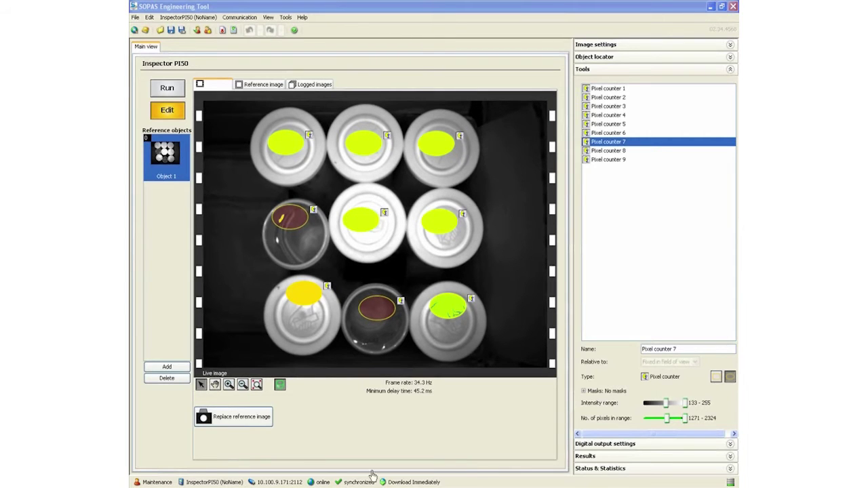
Add a second reference object and set its image to 2.8 ms exposure and 133% gain with internal lighting off
click(167, 369)
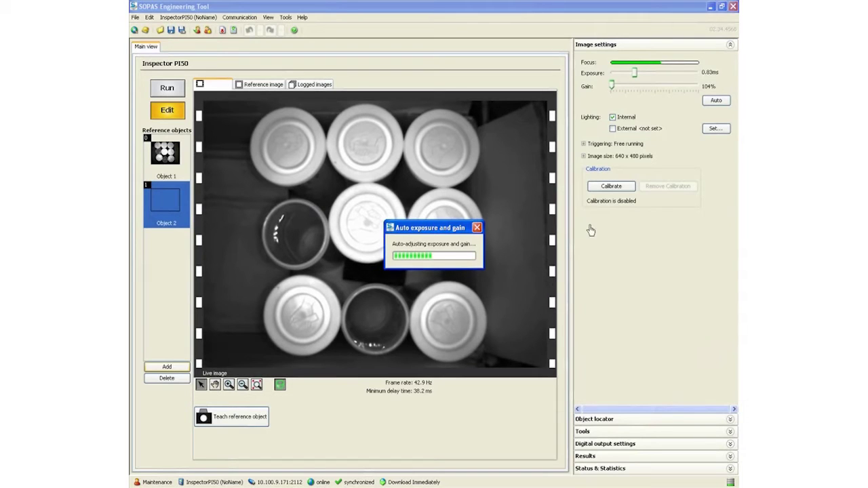
click(613, 117)
click(718, 100)
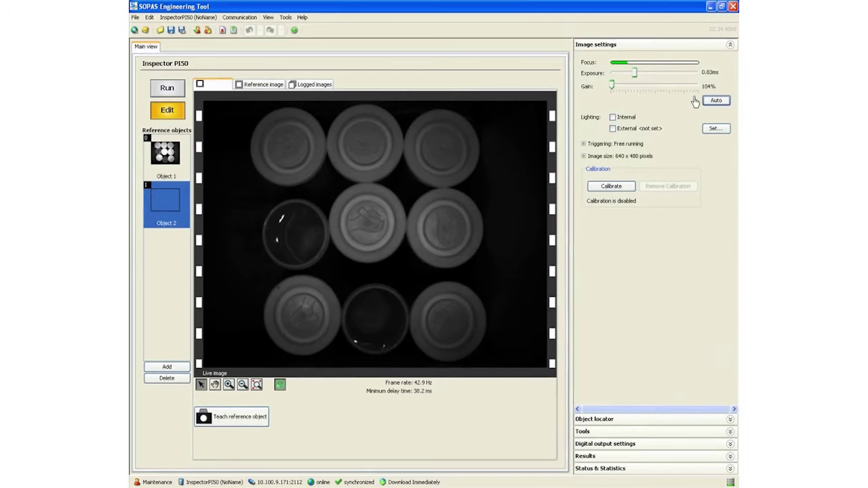
drag(645, 80, 645, 79)
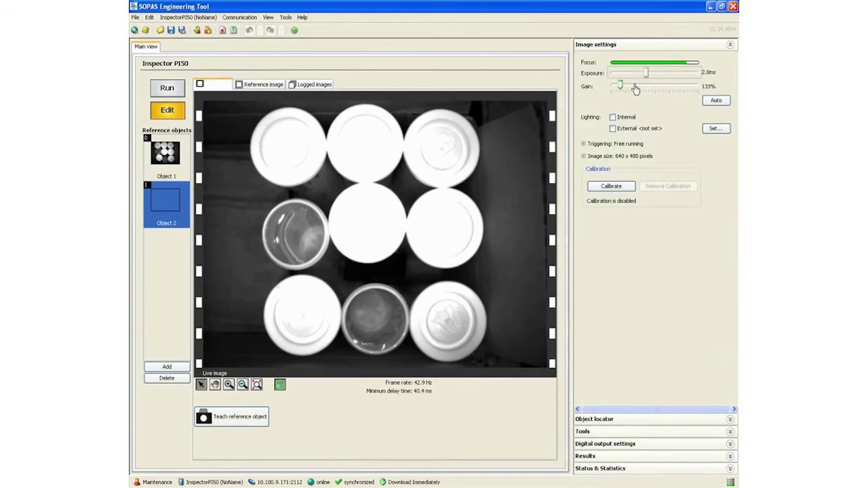
Teach the second reference object and add a Blob tool with a rectangular region covering nearly the whole image
click(251, 423)
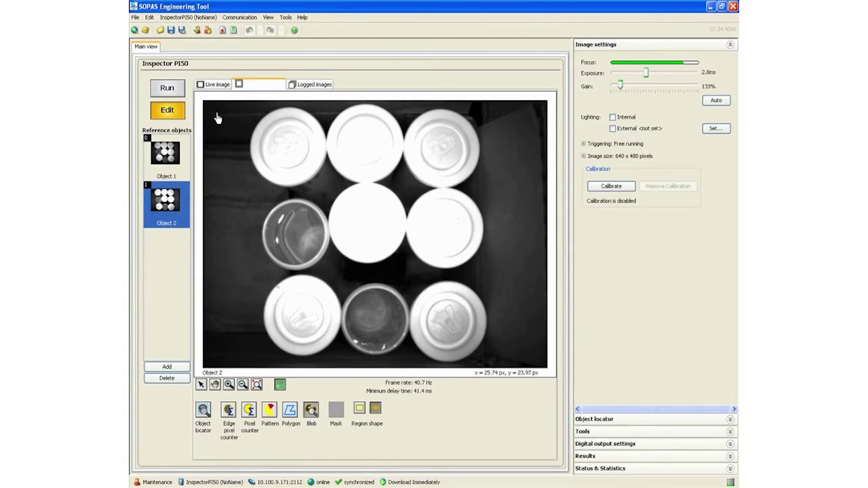
drag(213, 105, 462, 278)
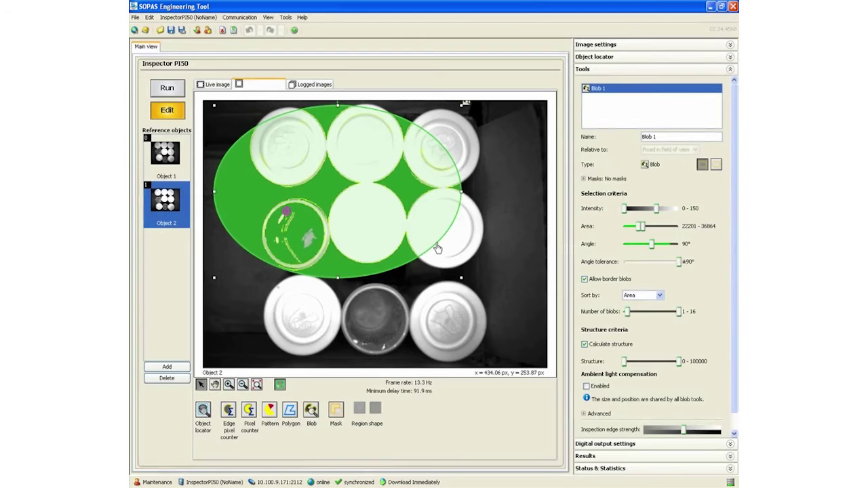
click(702, 165)
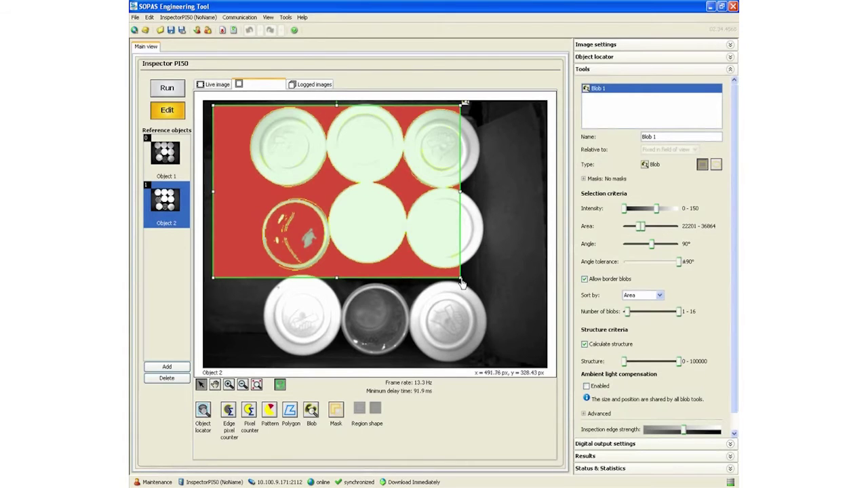
drag(463, 280, 540, 363)
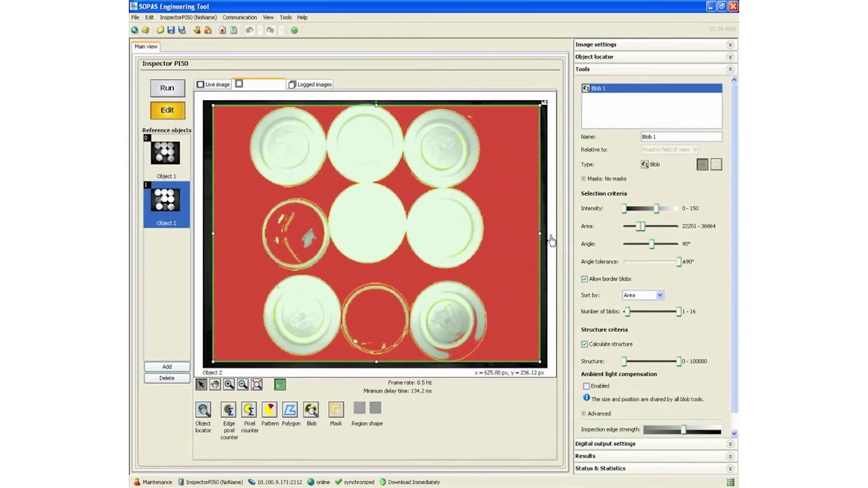
drag(540, 238, 544, 237)
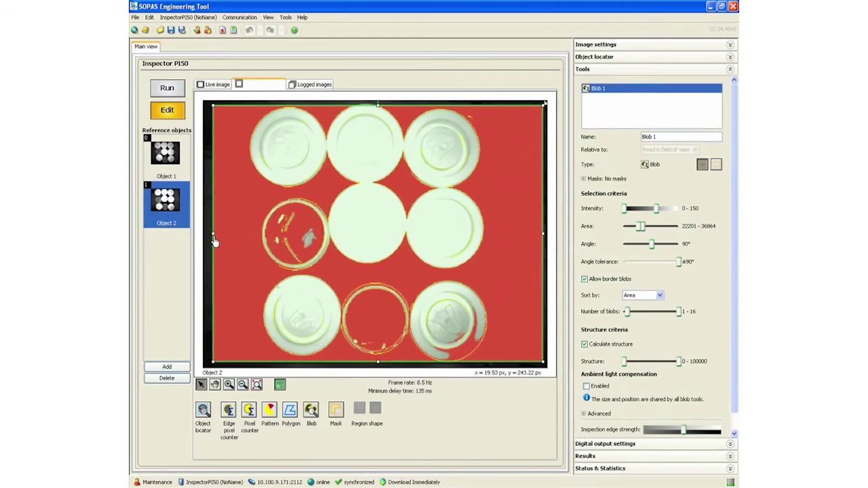
drag(200, 240, 202, 240)
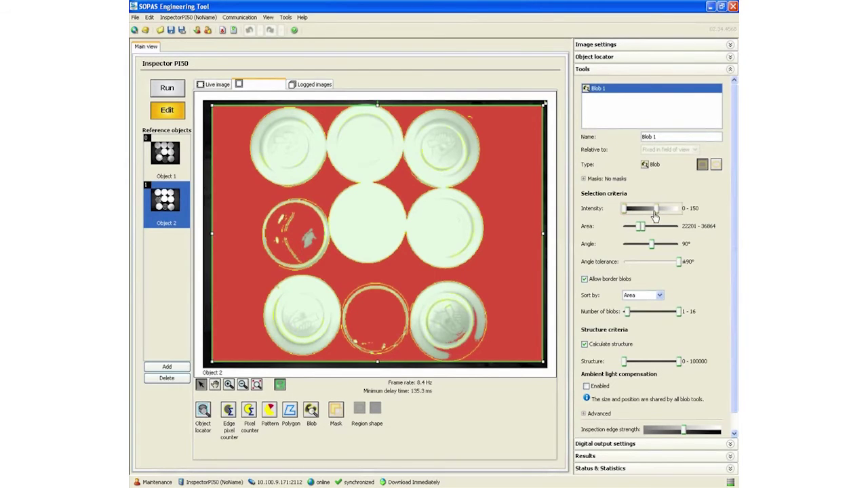
Set the blob tool's intensity range to 149–255 and its area range to 1600–36864
drag(656, 214, 681, 213)
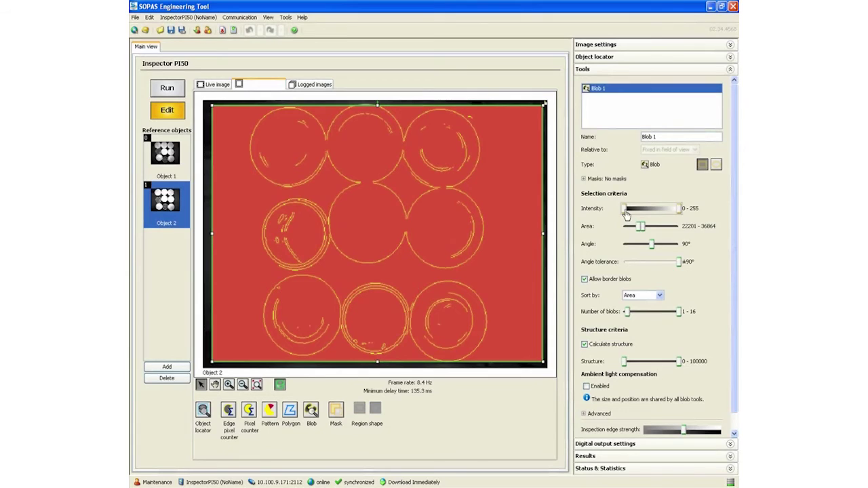
drag(630, 215, 658, 215)
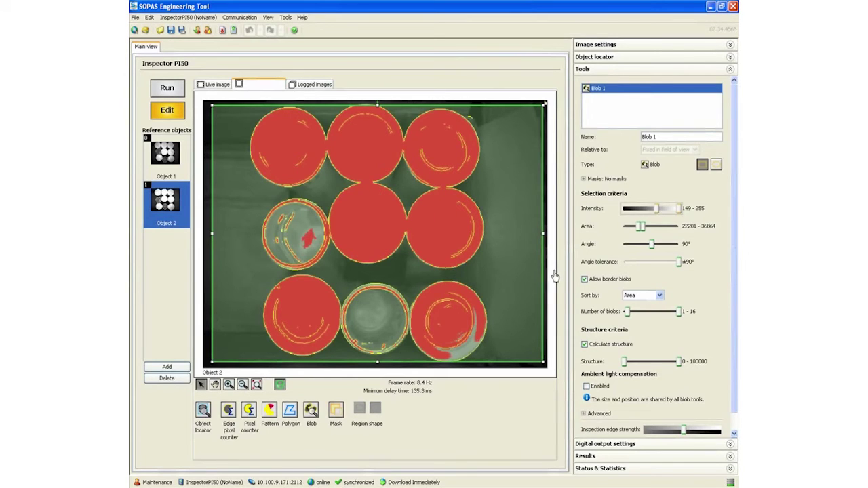
drag(639, 233, 628, 233)
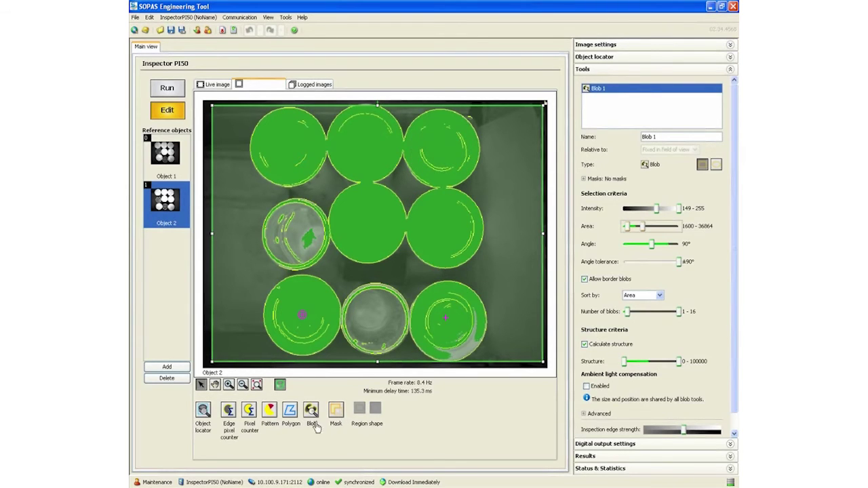
click(335, 415)
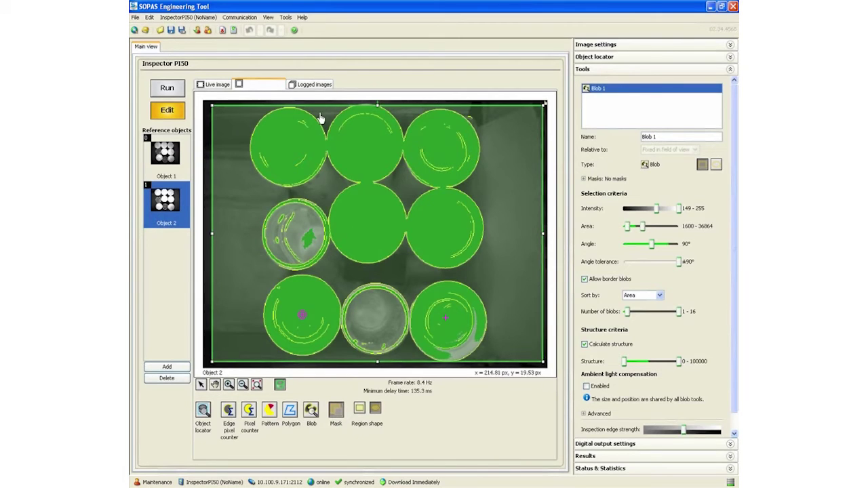
drag(323, 117, 341, 359)
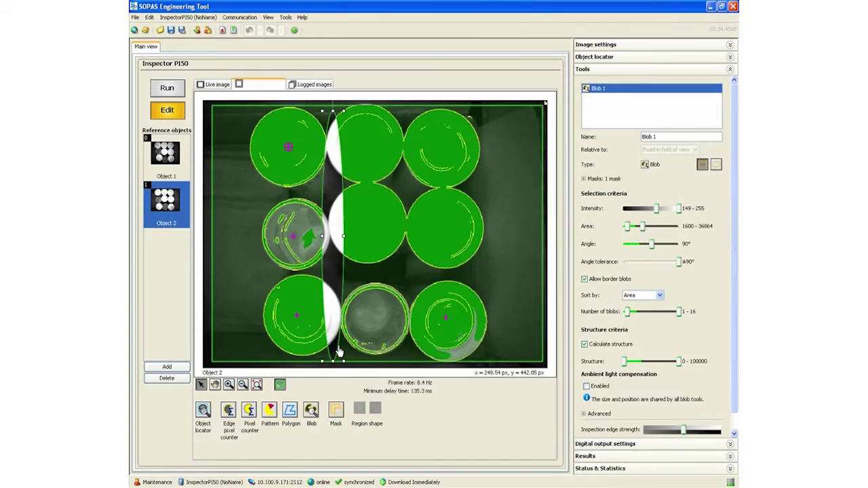
key(Delete)
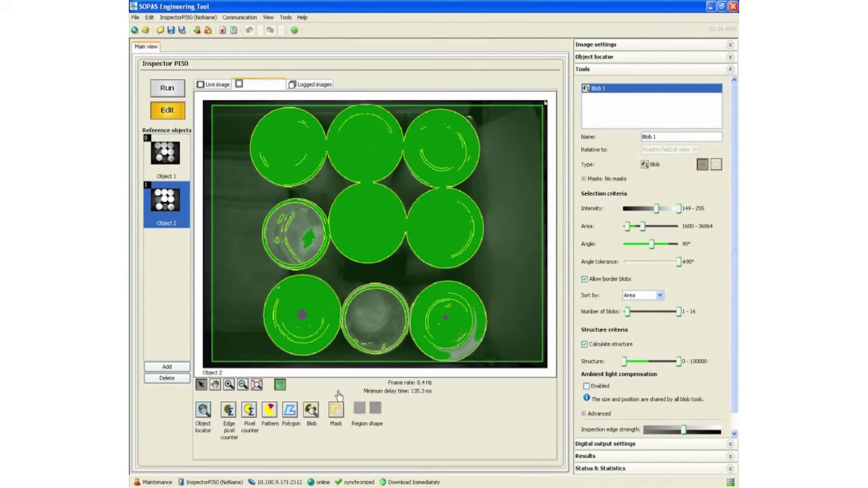
Add two thin vertical rectangular masks to the blob region, separating the three columns of jars
click(342, 415)
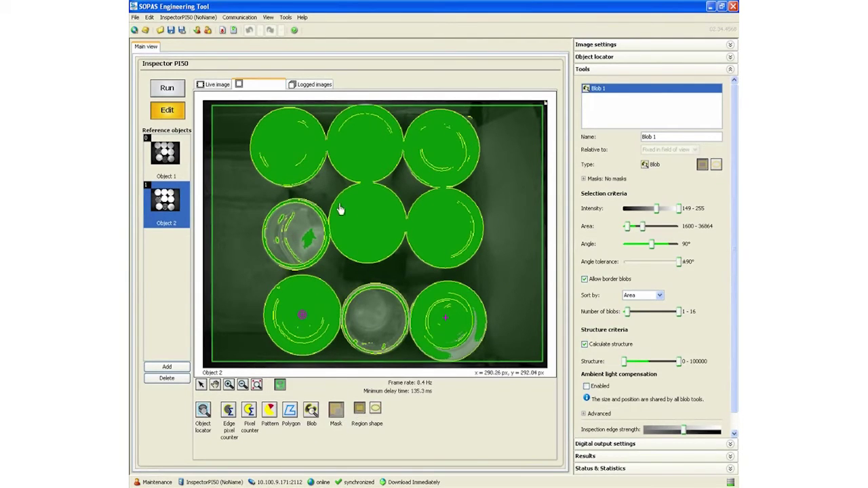
drag(326, 114, 329, 370)
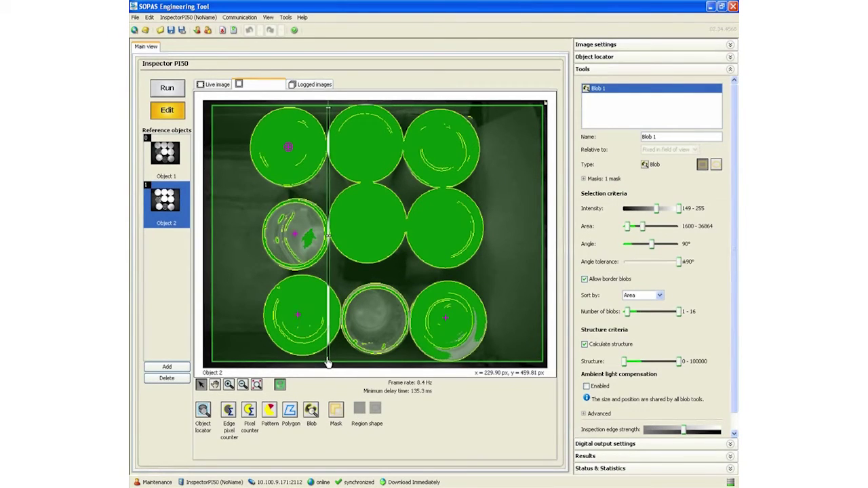
click(336, 410)
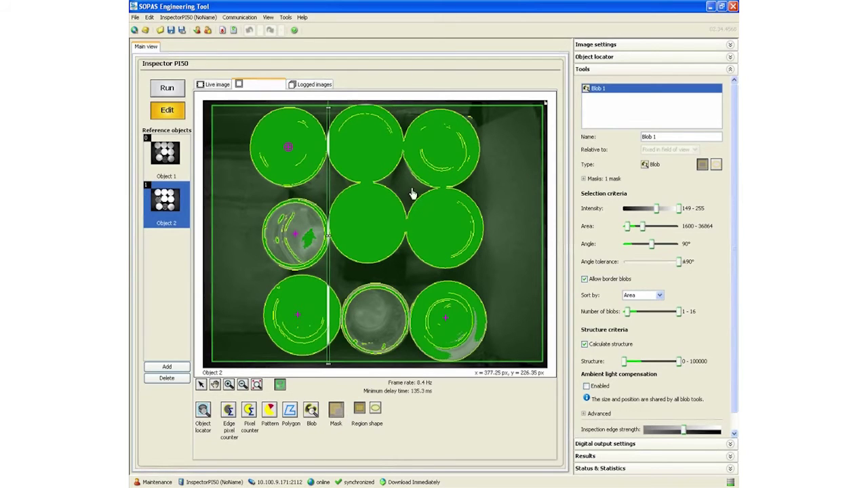
drag(401, 119, 404, 371)
click(401, 360)
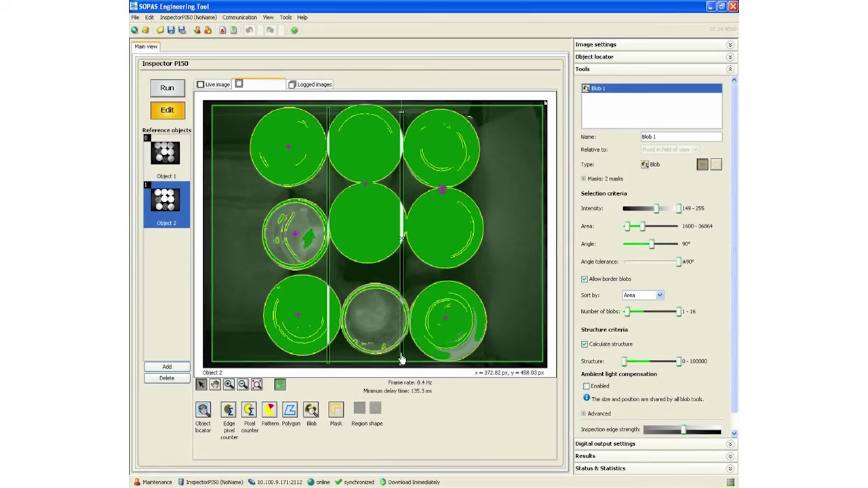
Add two thin horizontal rectangular masks to the blob region, separating the three rows of jars
click(335, 409)
drag(233, 190, 496, 193)
click(336, 409)
drag(227, 274, 504, 275)
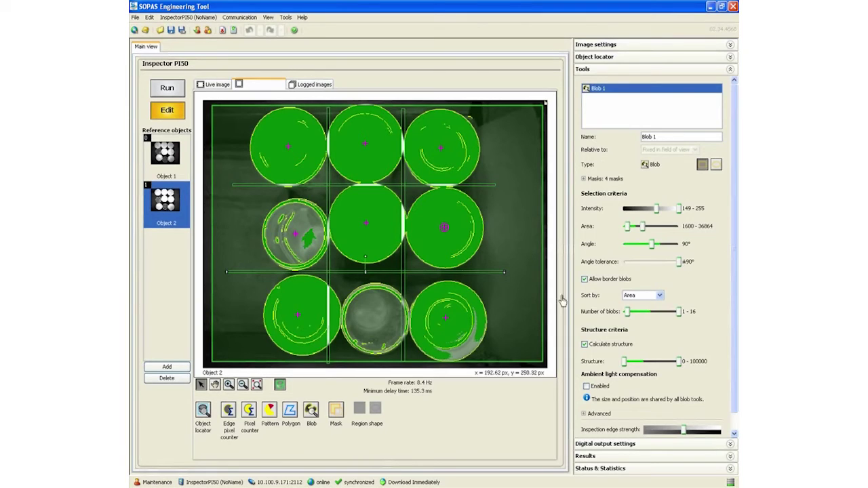
Examine the detailed results of Blob 1, including position, area, angle and structure of located blobs 0 and 7
click(639, 70)
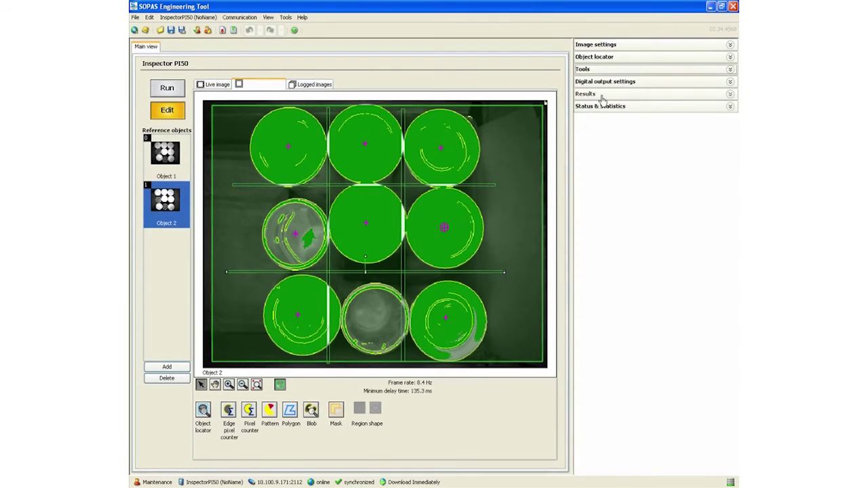
click(600, 96)
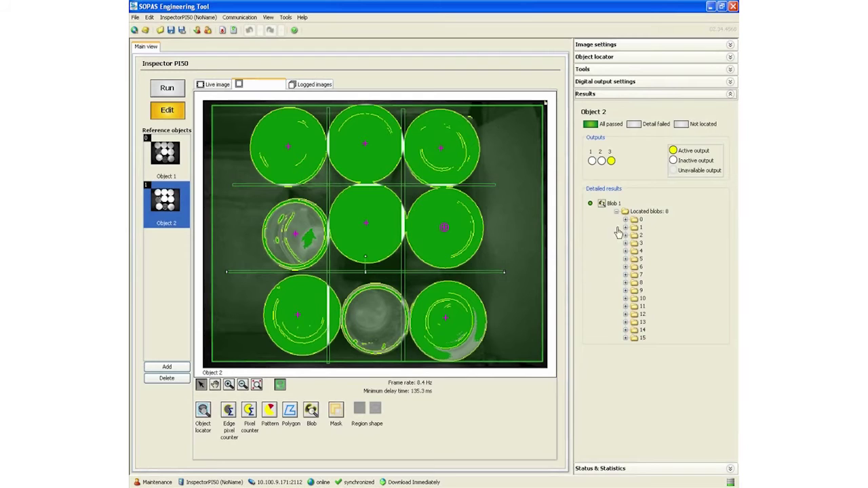
click(626, 220)
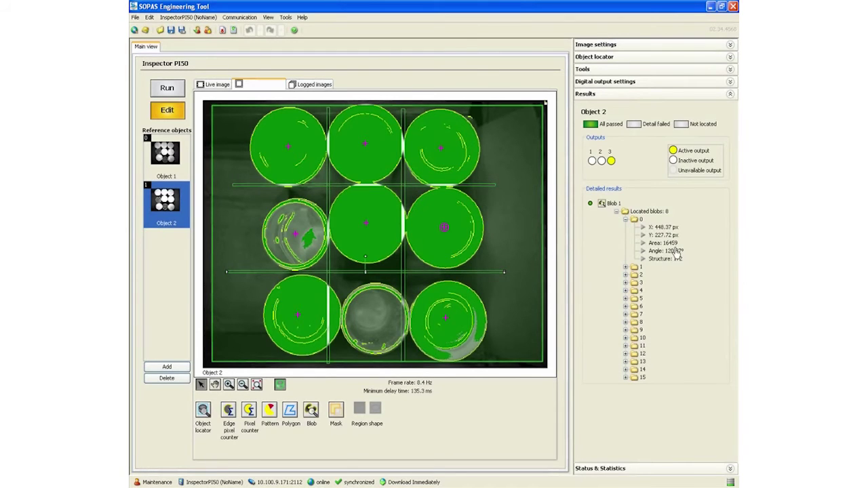
click(626, 315)
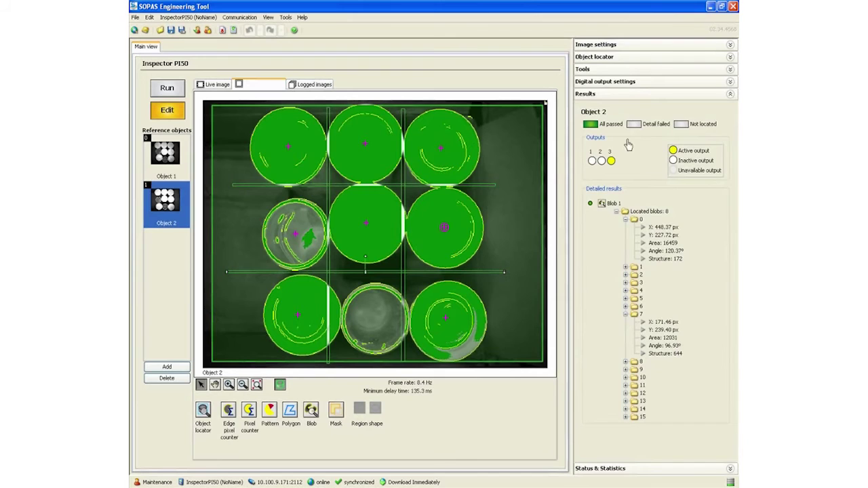
Set the blob tool's area range to 12321–36864 while keeping the detailed results in view
click(583, 69)
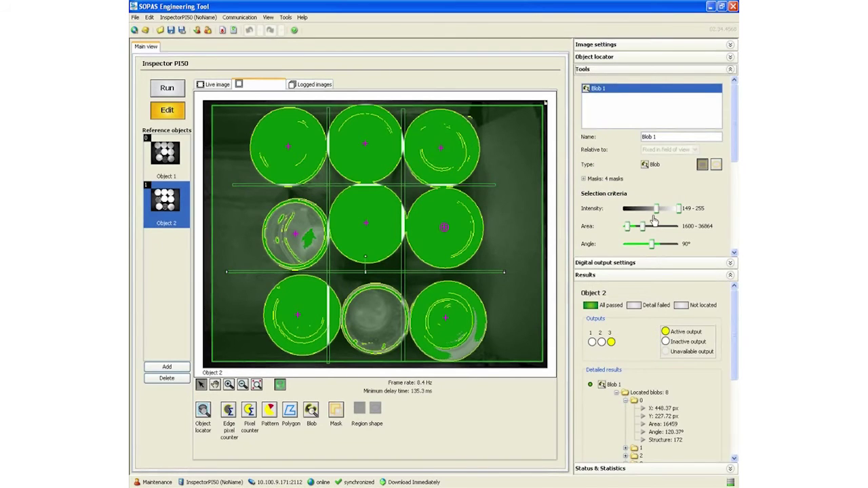
drag(627, 227, 635, 234)
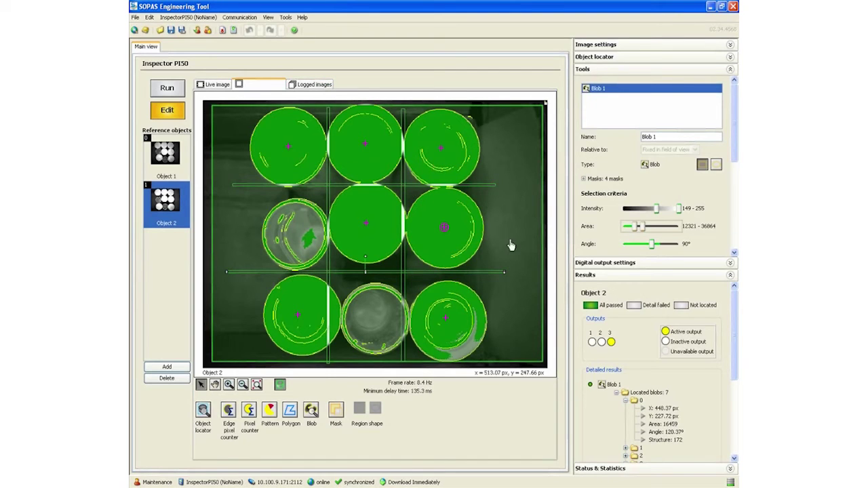
Collapse the details of located blobs 0 and 7 in the Blob 1 results
click(626, 402)
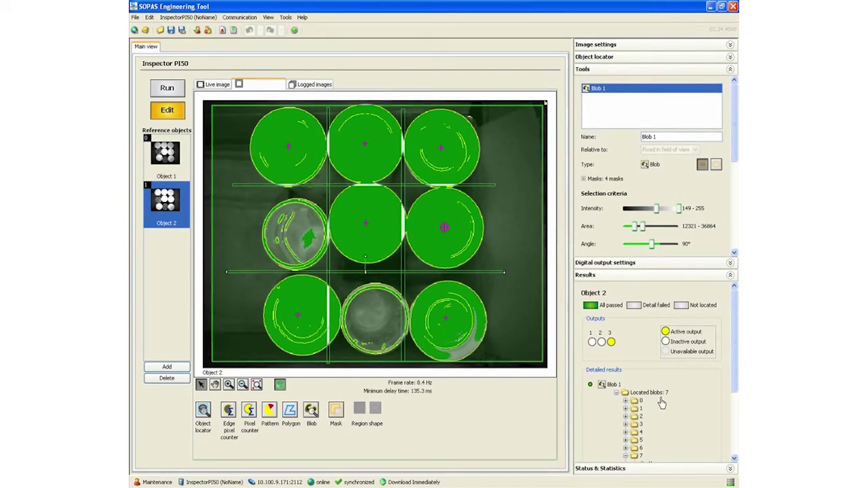
drag(733, 370, 721, 405)
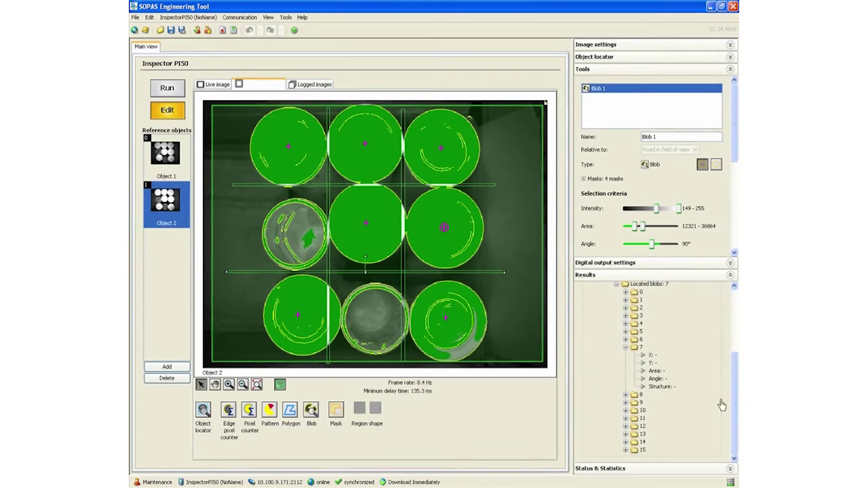
click(626, 348)
click(626, 332)
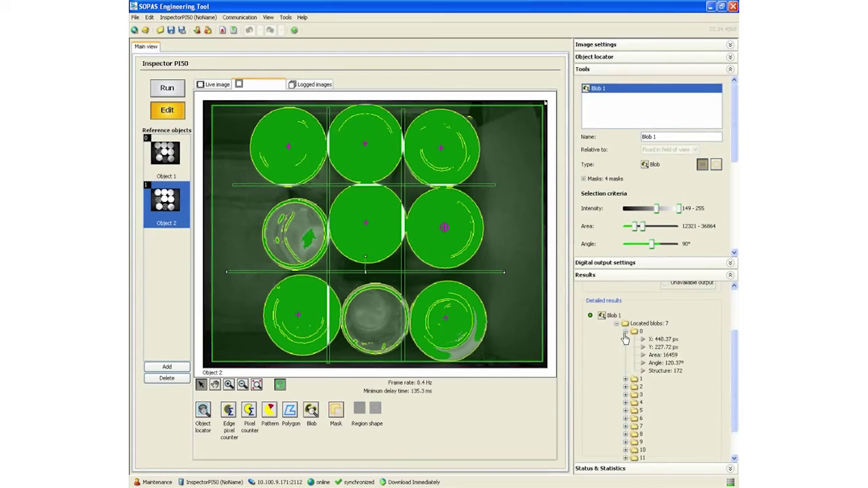
click(625, 332)
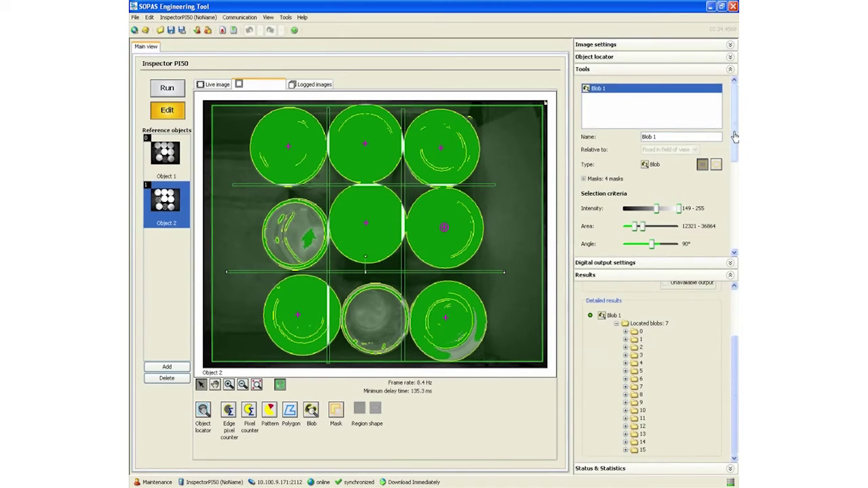
Set the blob tool's number of blobs to 9–9 and display the live image
scroll(734, 140, down, 5)
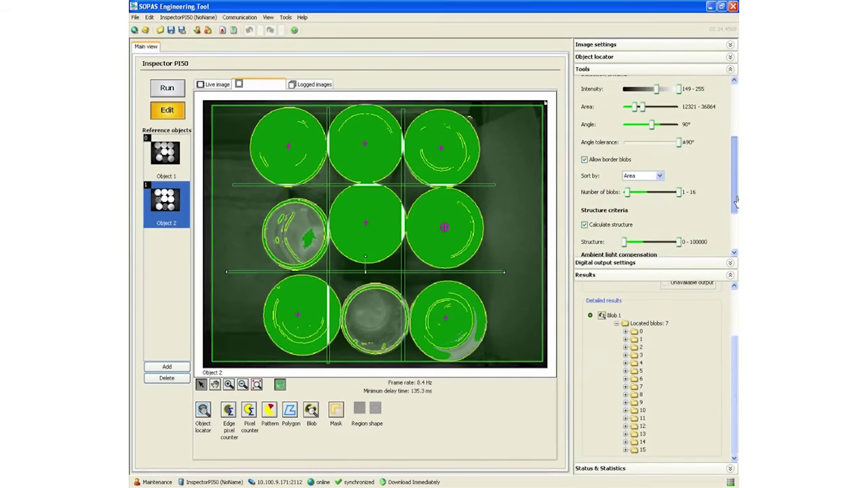
drag(627, 188, 655, 192)
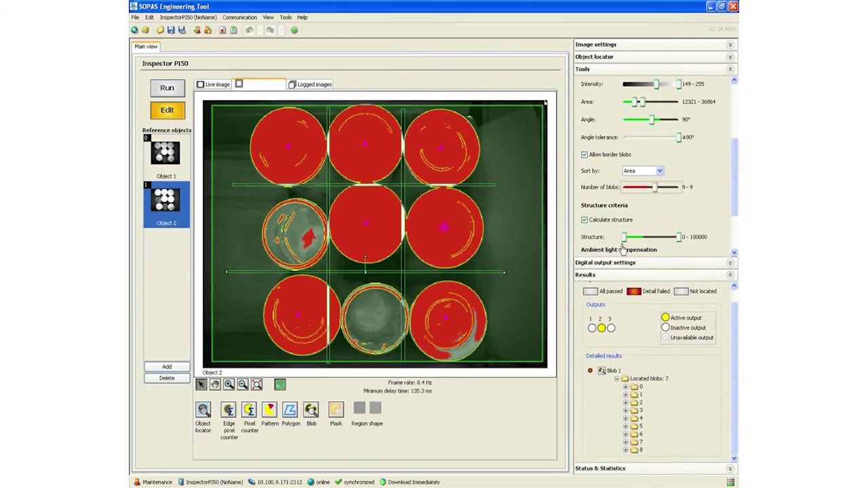
click(581, 69)
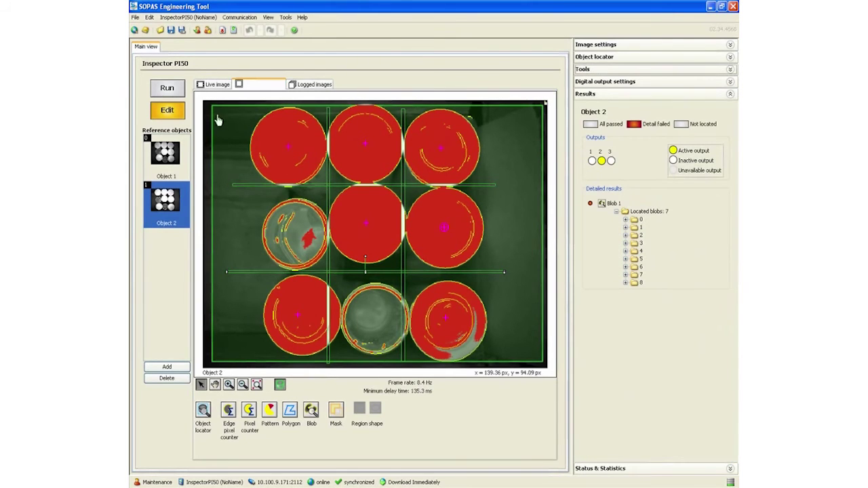
click(207, 85)
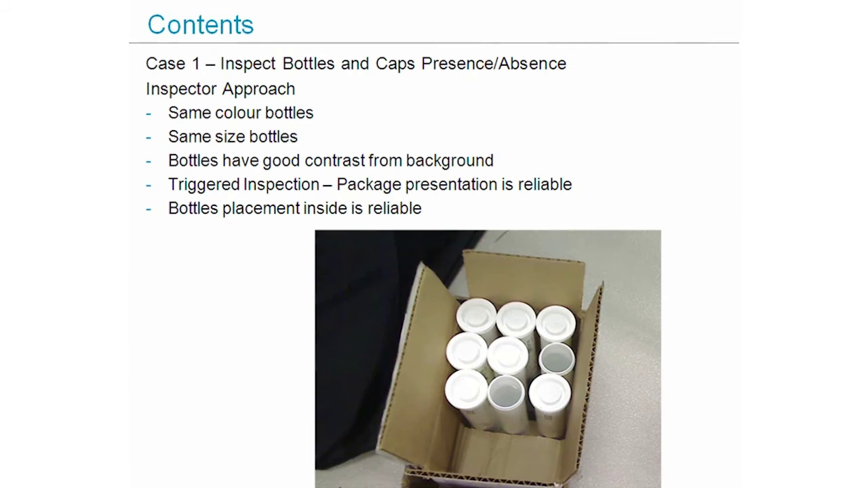
key(Right)
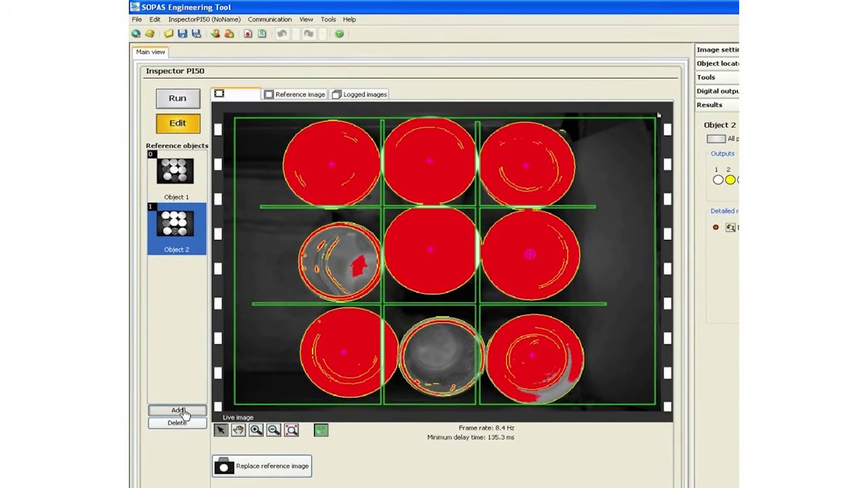
Add another reference object from the live image
click(177, 411)
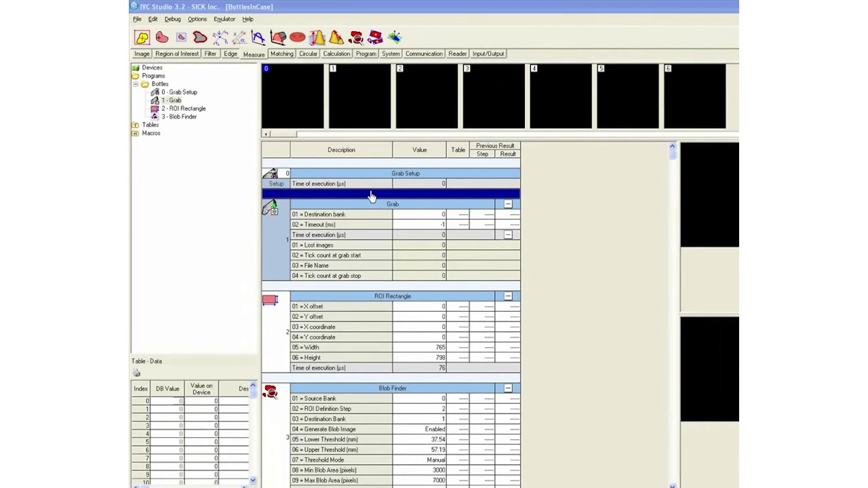
In IVC Studio, execute the Grab step and show image bank 0 in 3D, with the displayed region covering the whole box
key(F10)
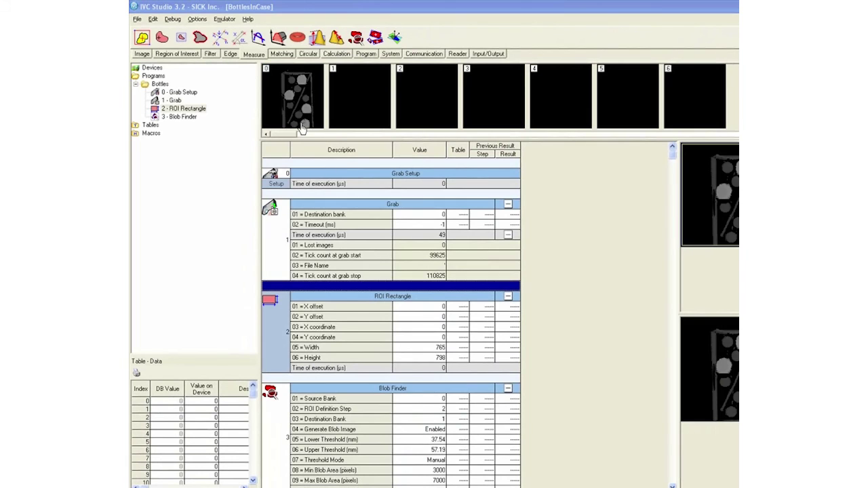
double_click(304, 122)
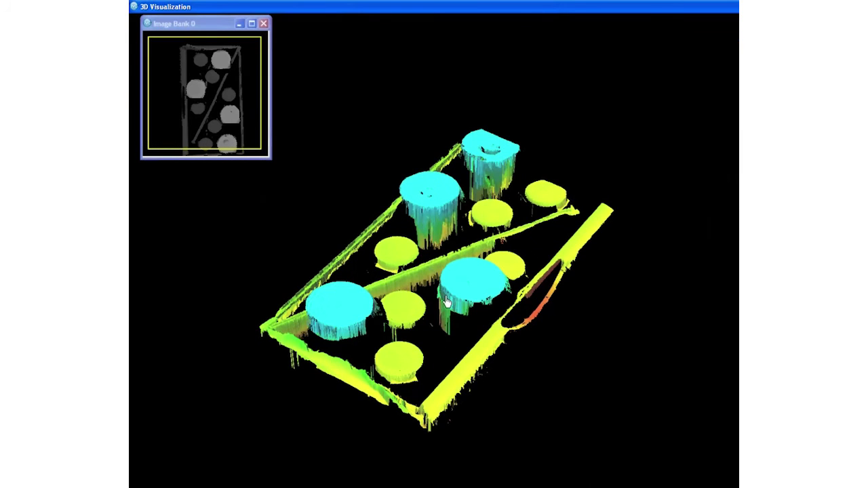
drag(254, 145, 256, 159)
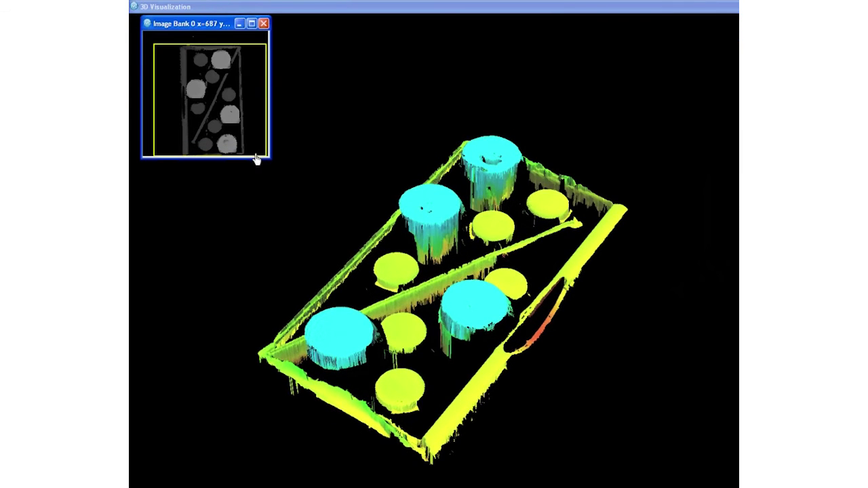
drag(236, 47, 238, 40)
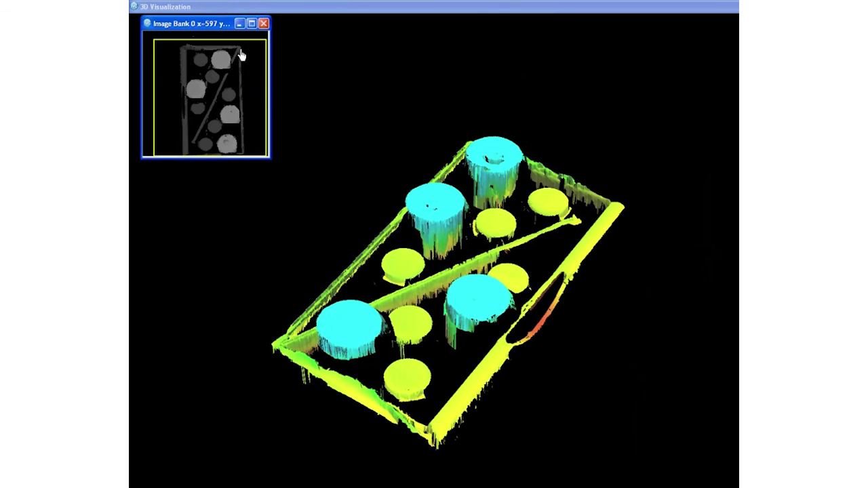
Examine the 3D height image of the box from several angles, comparing the tall and short round objects and the divider
drag(458, 327, 495, 388)
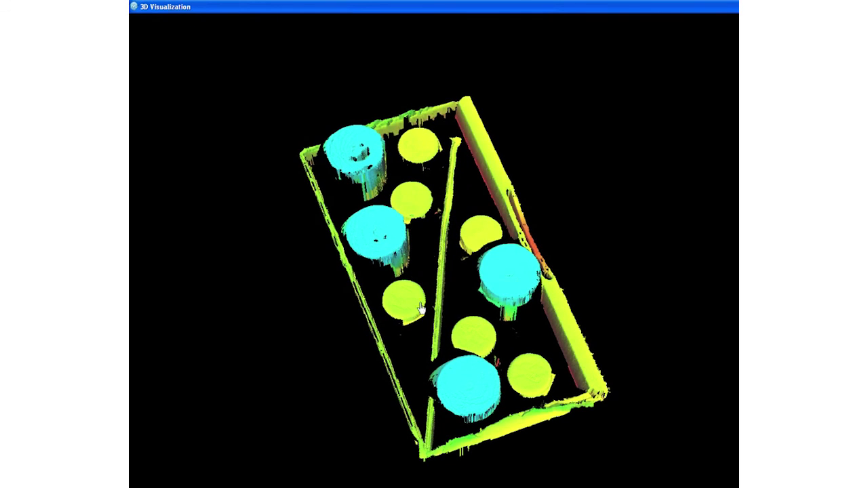
drag(437, 330, 409, 209)
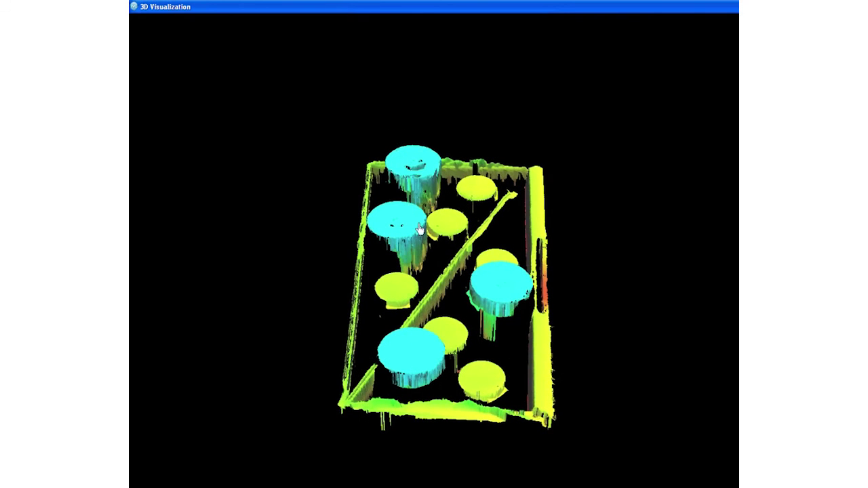
drag(468, 338, 442, 373)
drag(406, 336, 448, 366)
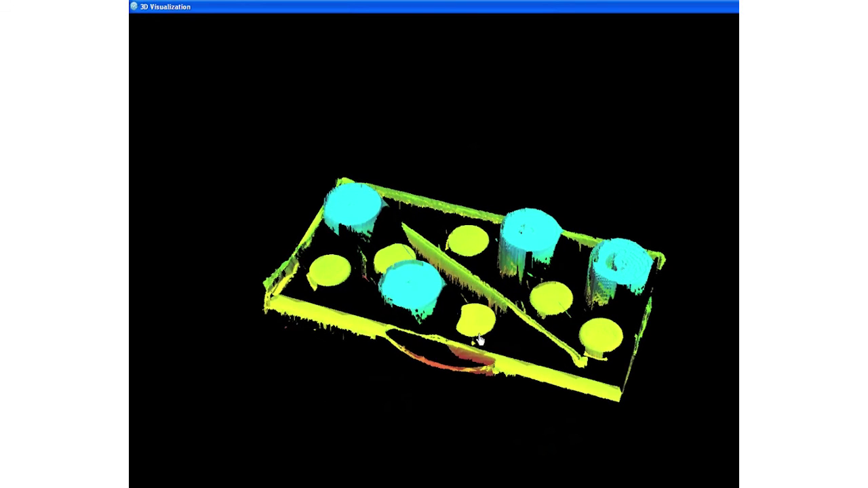
drag(505, 322, 517, 393)
drag(510, 293, 587, 324)
drag(541, 349, 534, 288)
drag(549, 374, 599, 308)
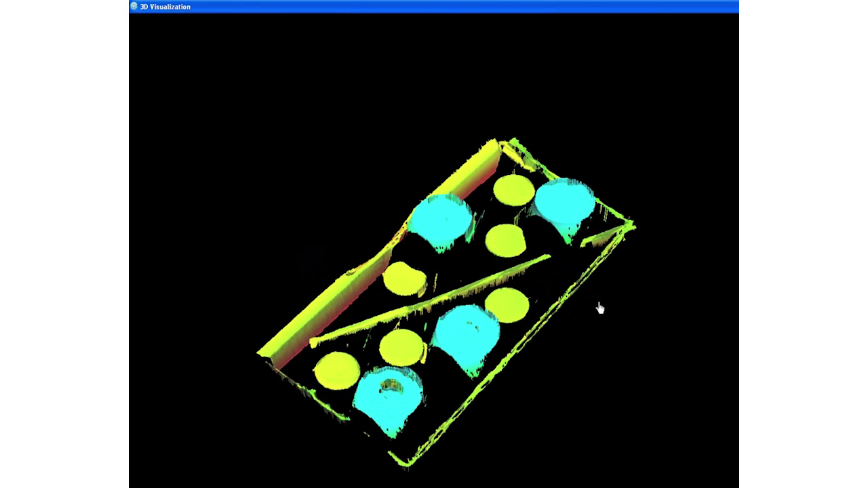
drag(597, 377, 481, 303)
drag(588, 373, 456, 405)
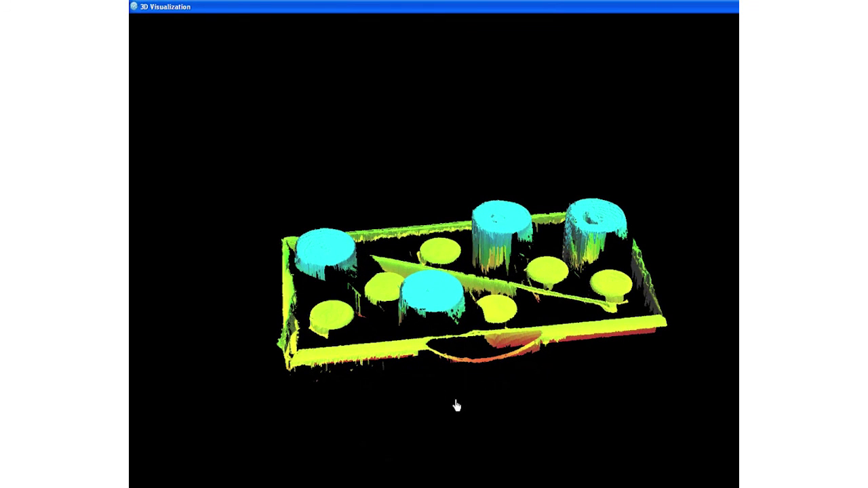